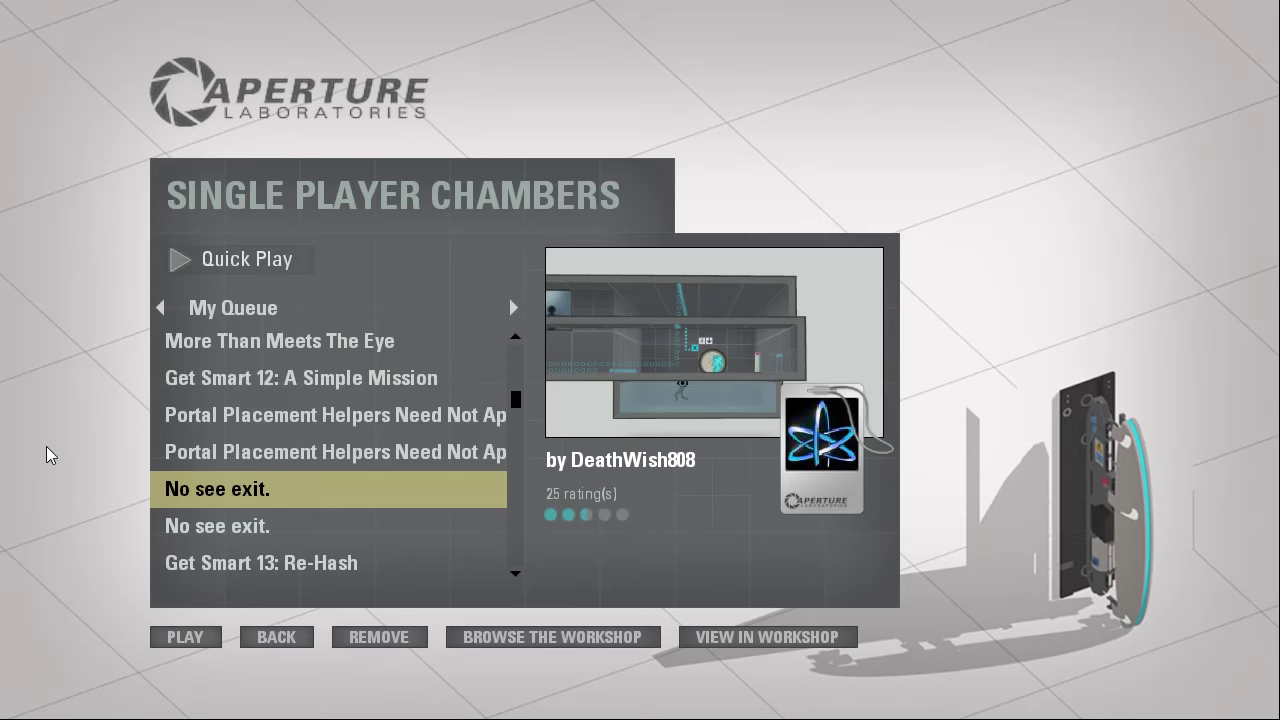
# - Remove the duplicate 'No see exit.' entry from My Queue
pyautogui.click(380, 637)
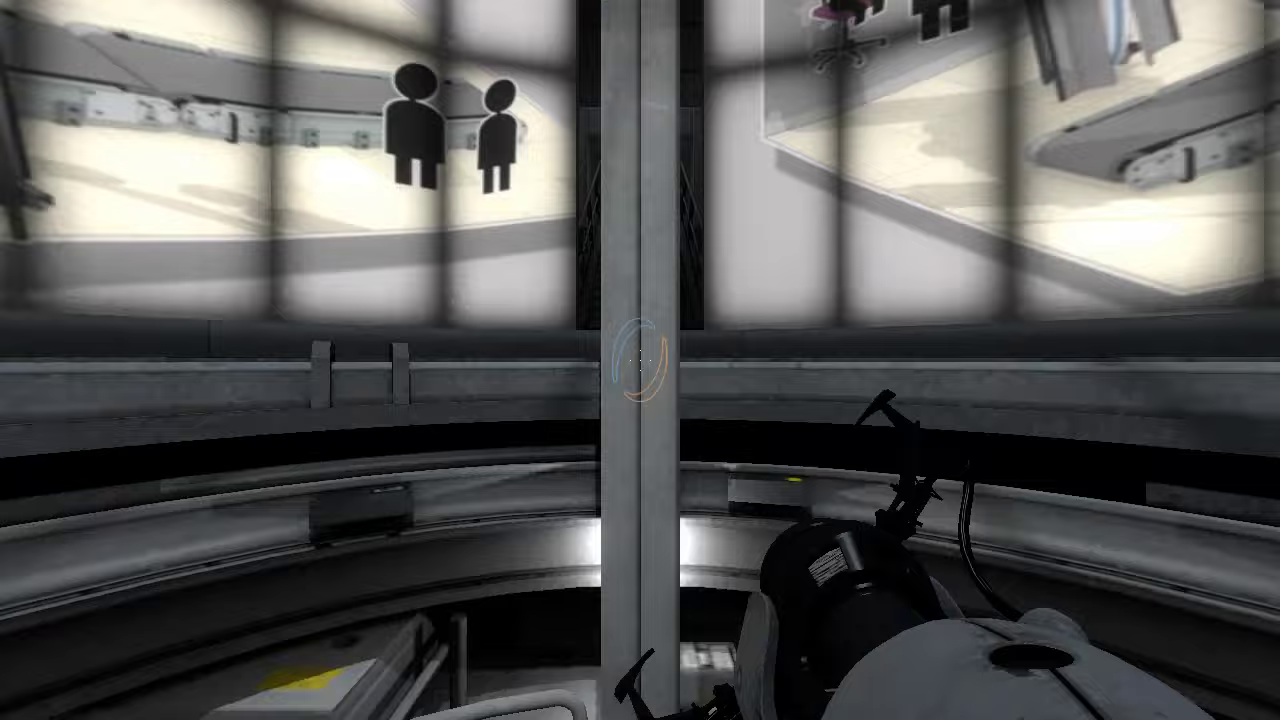
# - Walk out of the elevator, down the corridor and through the round door to sign 71
pyautogui.press('w')
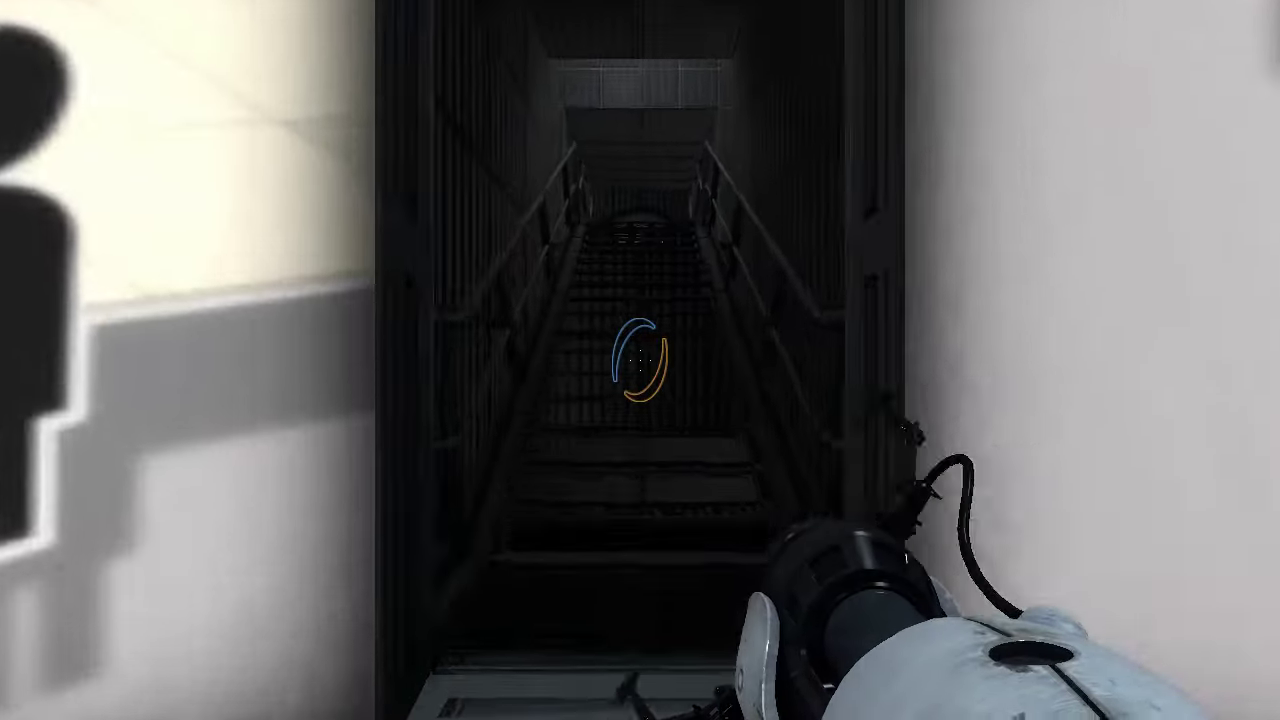
pyautogui.press('w')
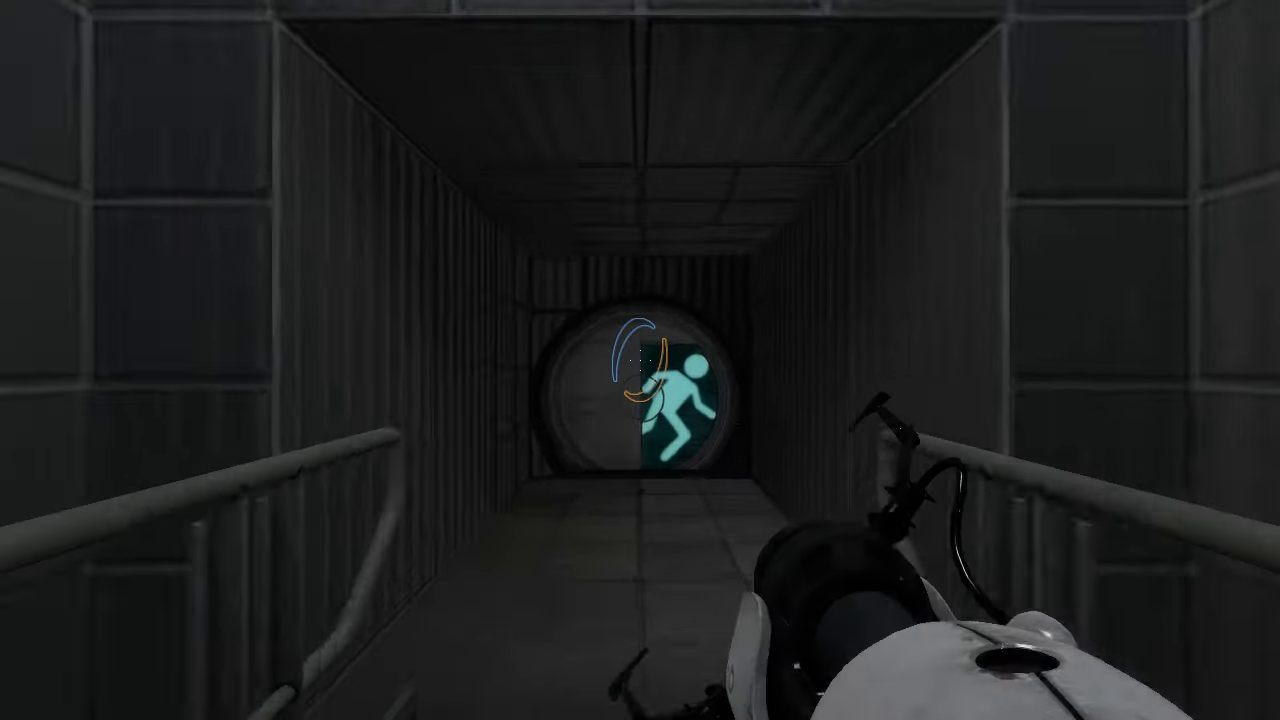
pyautogui.press('w')
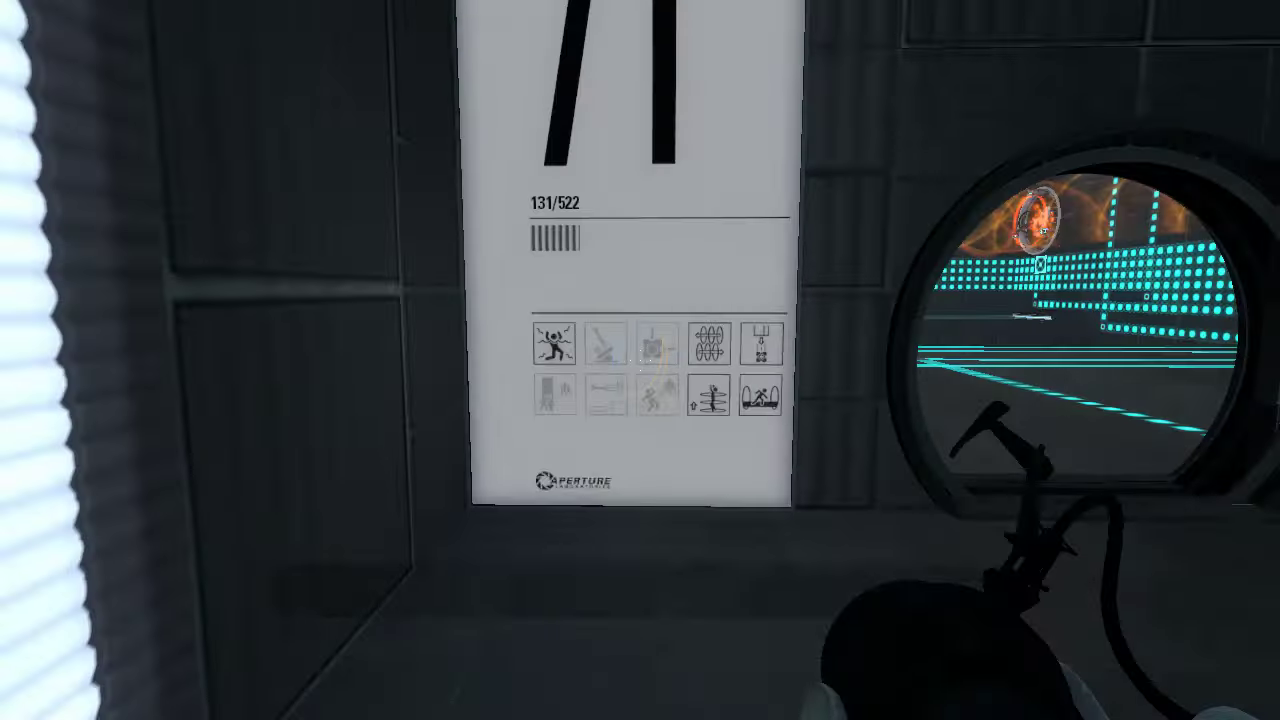
# - Enter the test chamber, survey the emitters, and approach the corridor under the orange laser wall
pyautogui.press('w')
pyautogui.press('w')
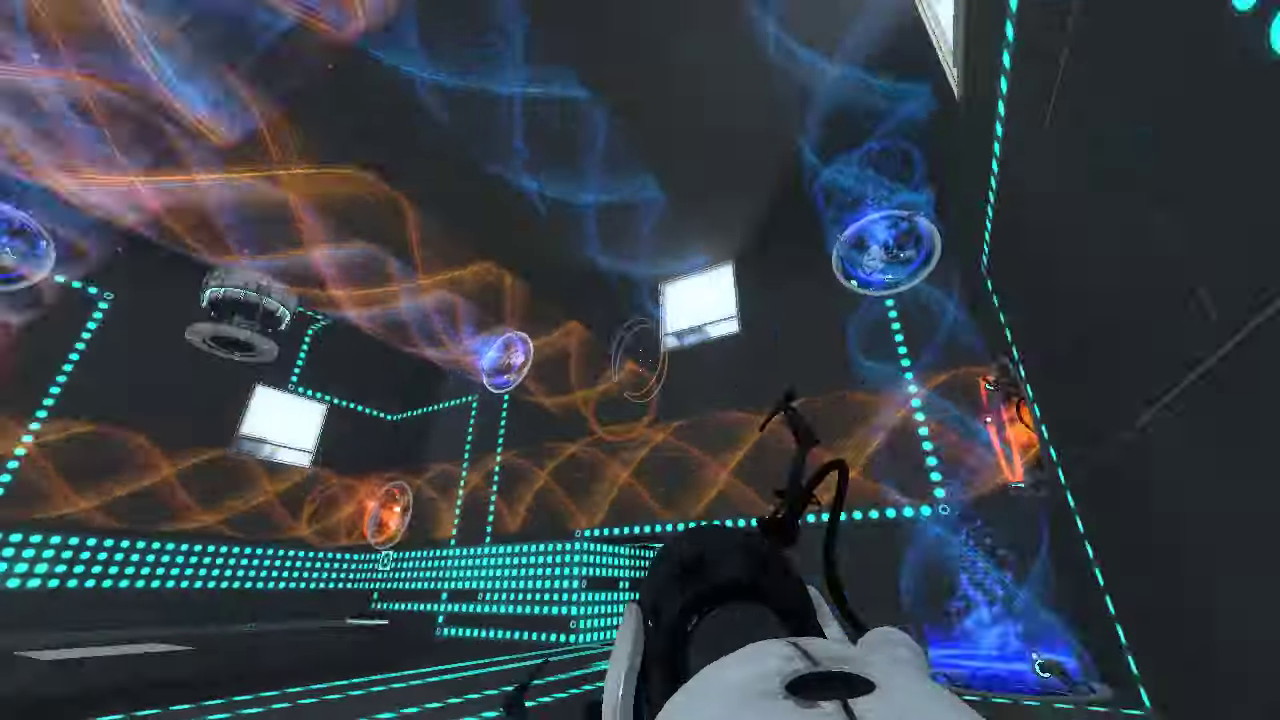
pyautogui.press('w')
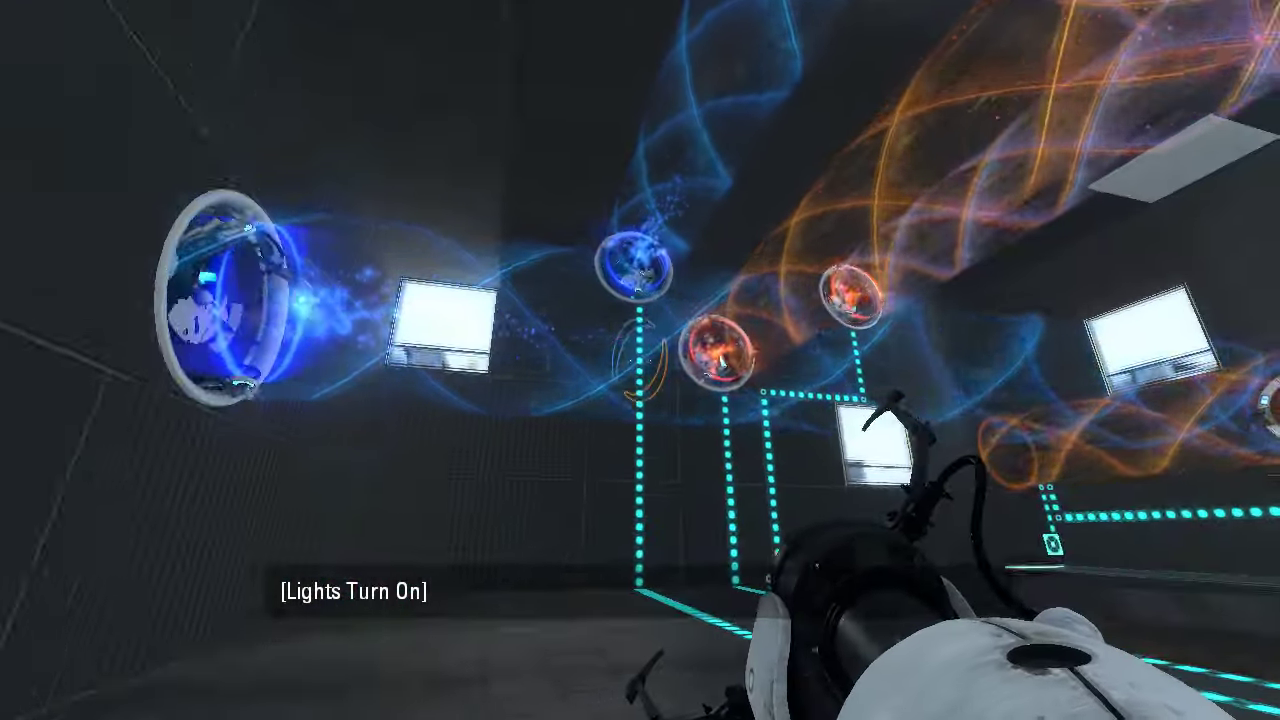
pyautogui.press('w')
pyautogui.press('w')
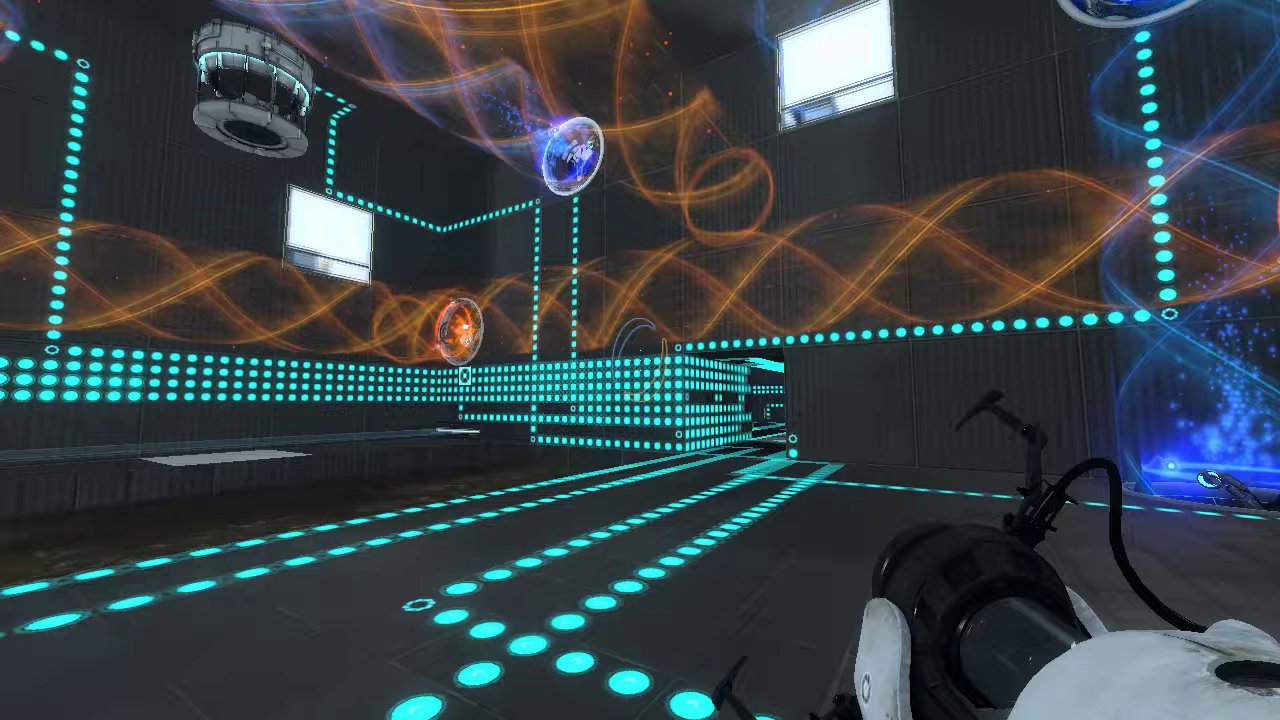
pyautogui.press('w')
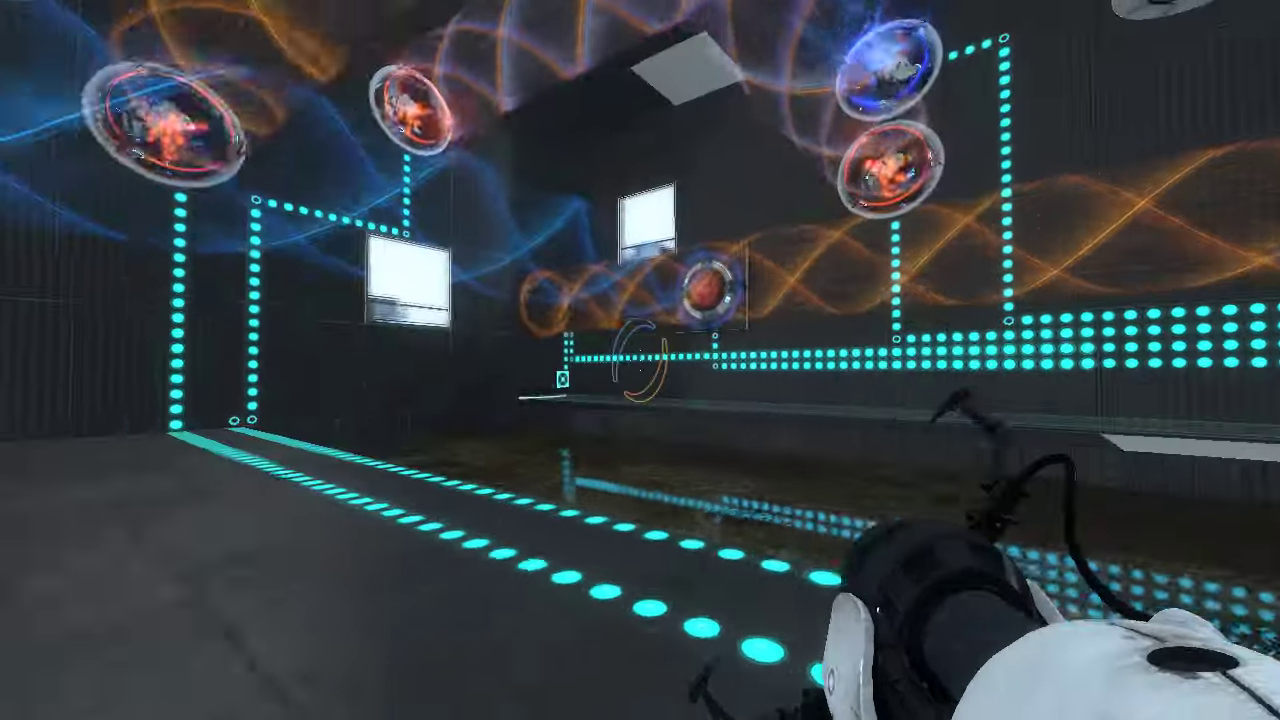
pyautogui.press('w')
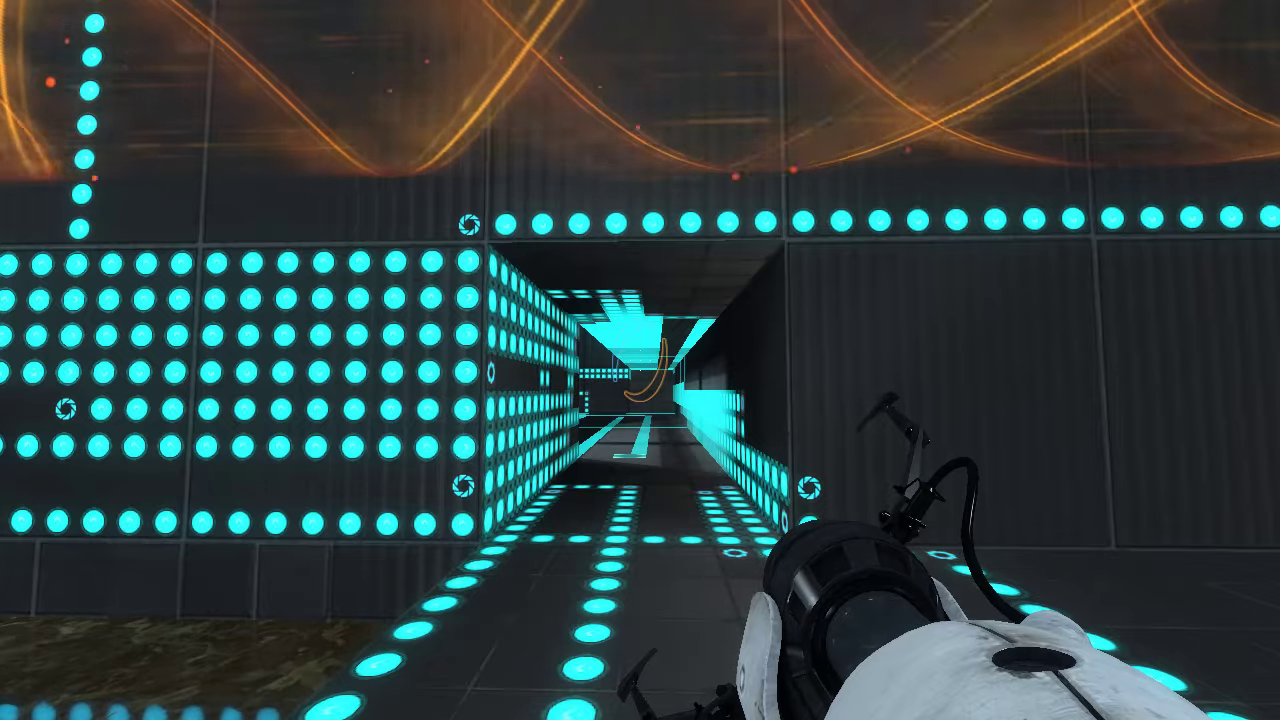
# - Fire a portal down the lit corridor and press the red pedestal button
pyautogui.press('w')
pyautogui.click(640, 360)
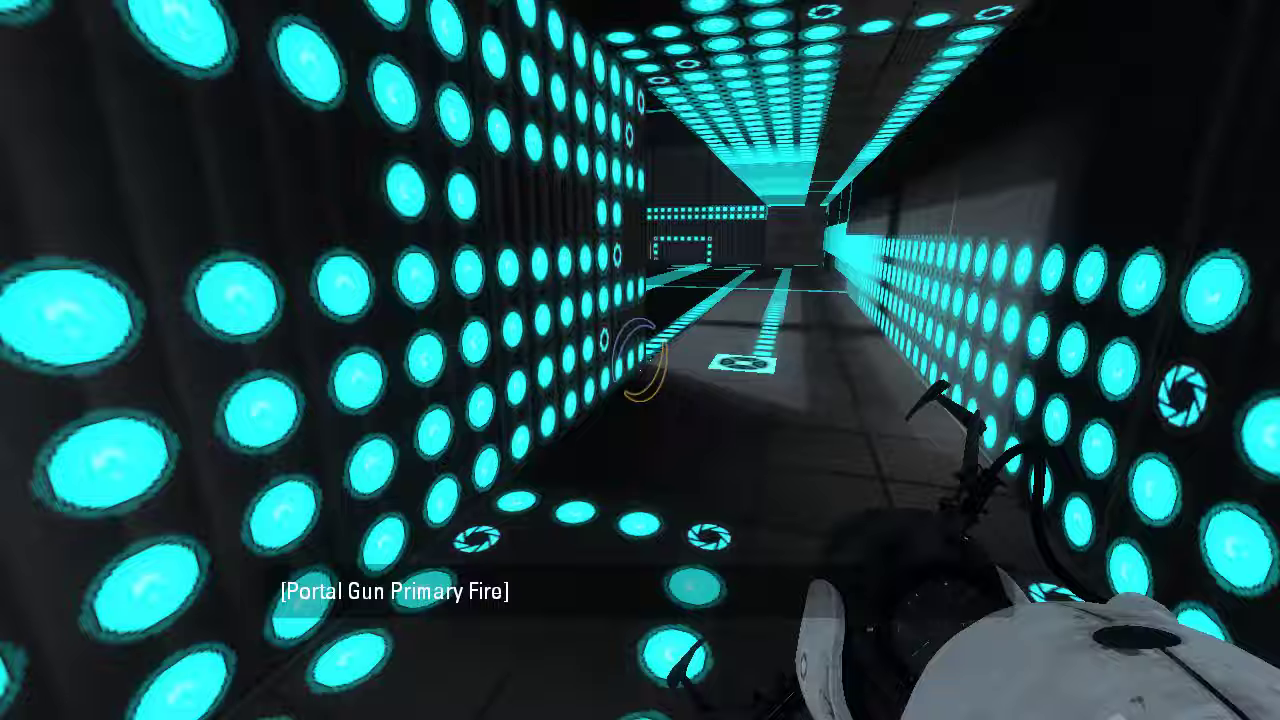
pyautogui.press('w')
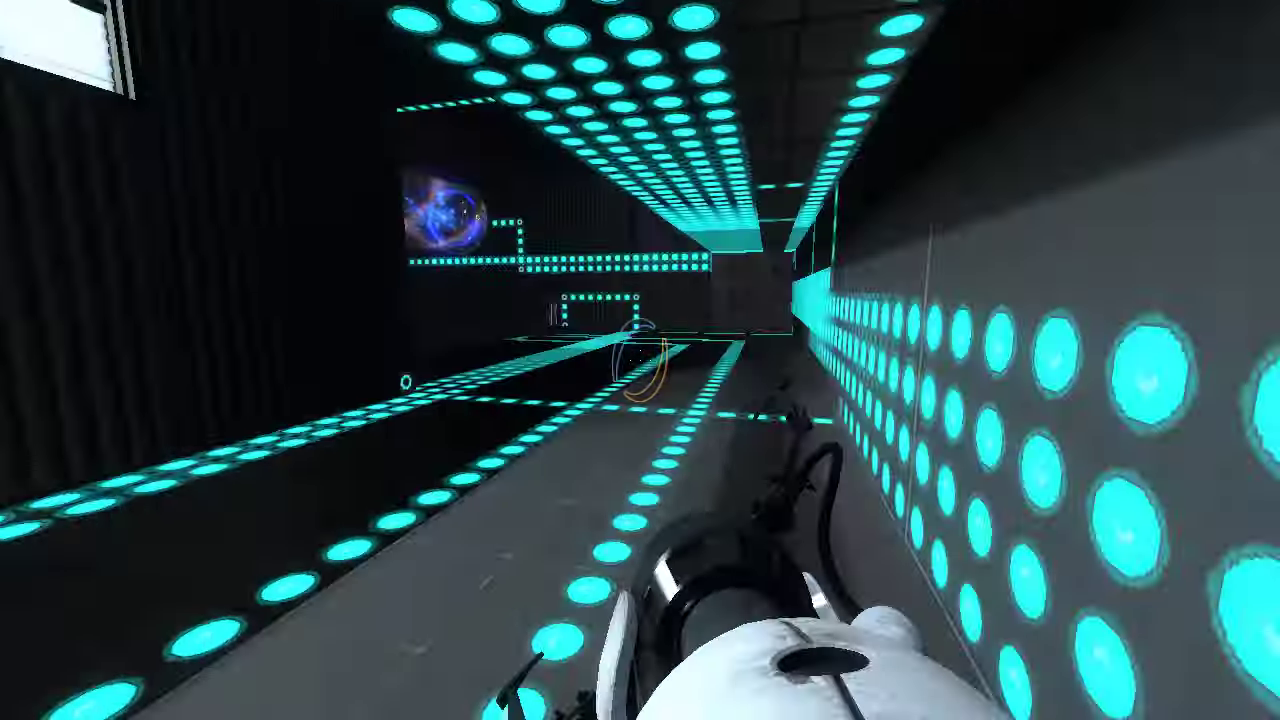
pyautogui.press('w')
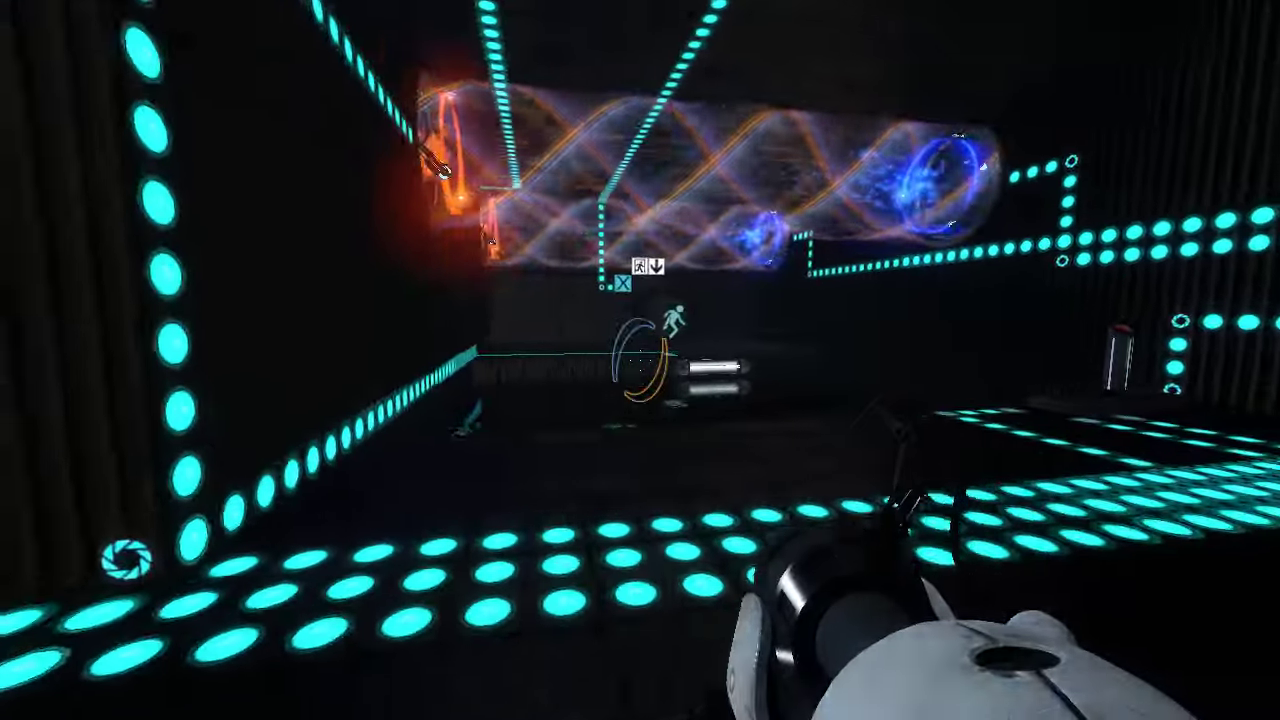
pyautogui.press('w')
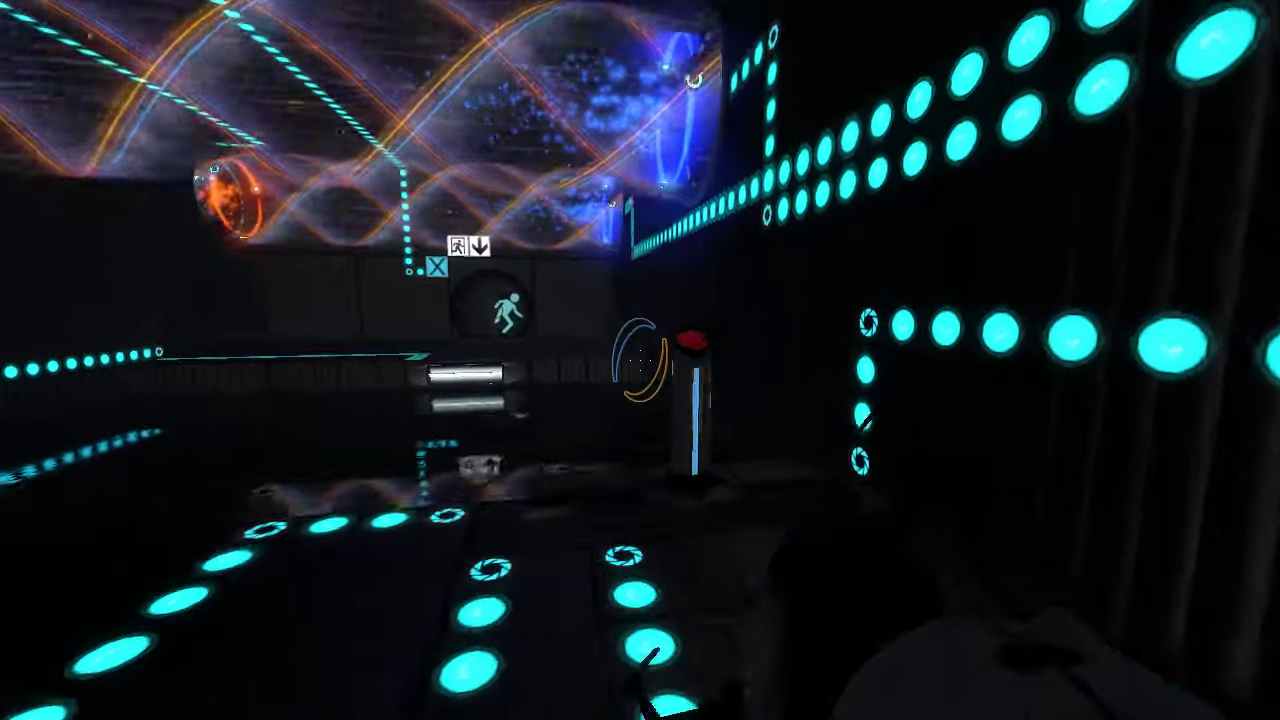
pyautogui.press('e')
# - Race down the corridor into the funnel room before the timer expires
pyautogui.press('w')
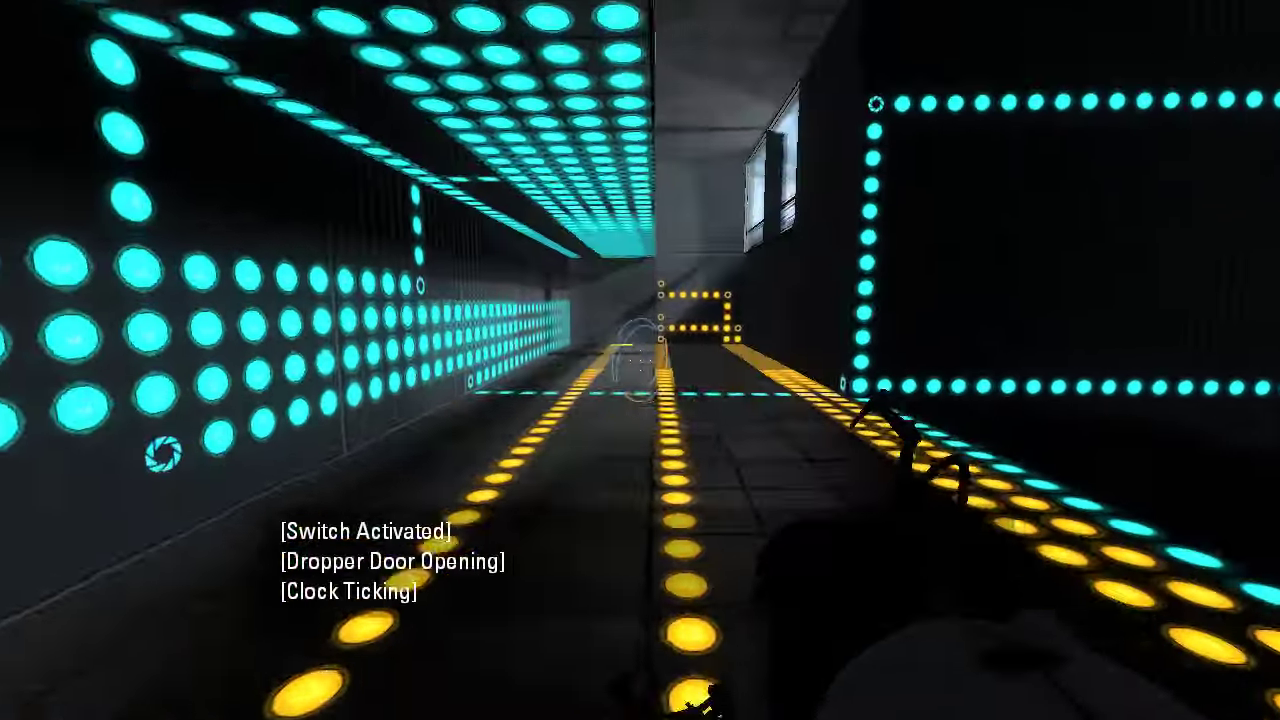
pyautogui.press('w')
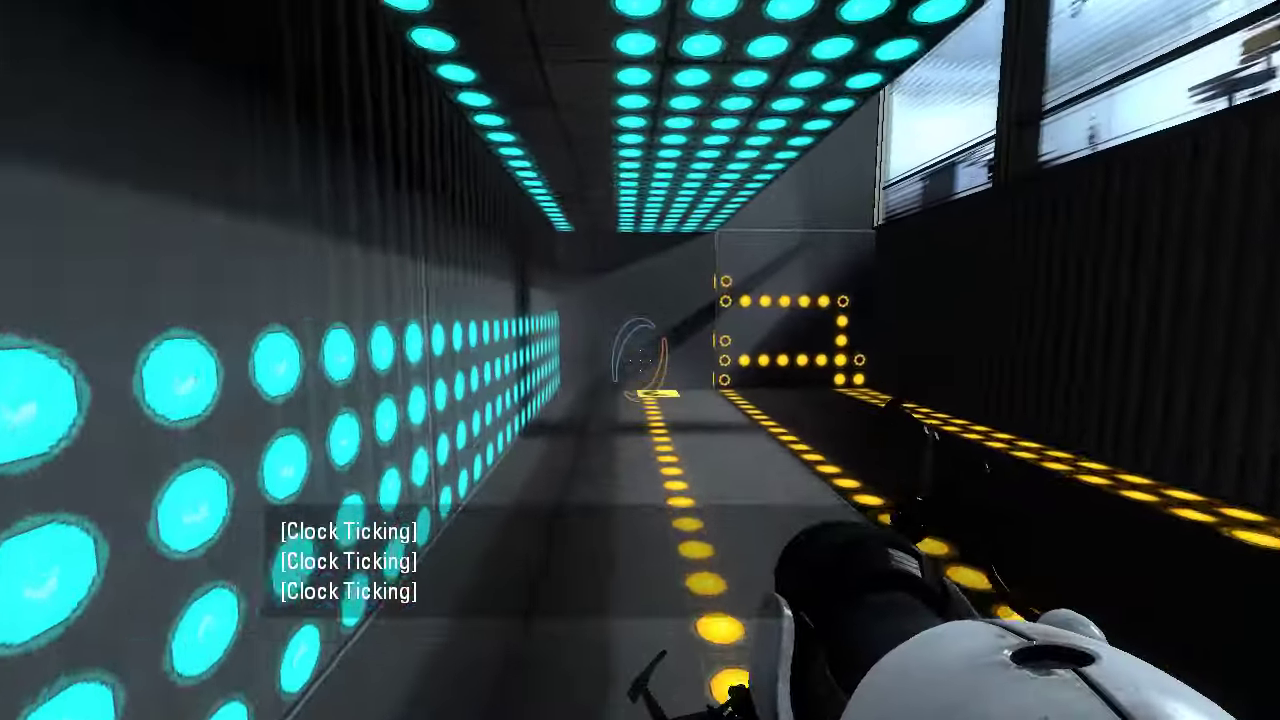
pyautogui.press('w')
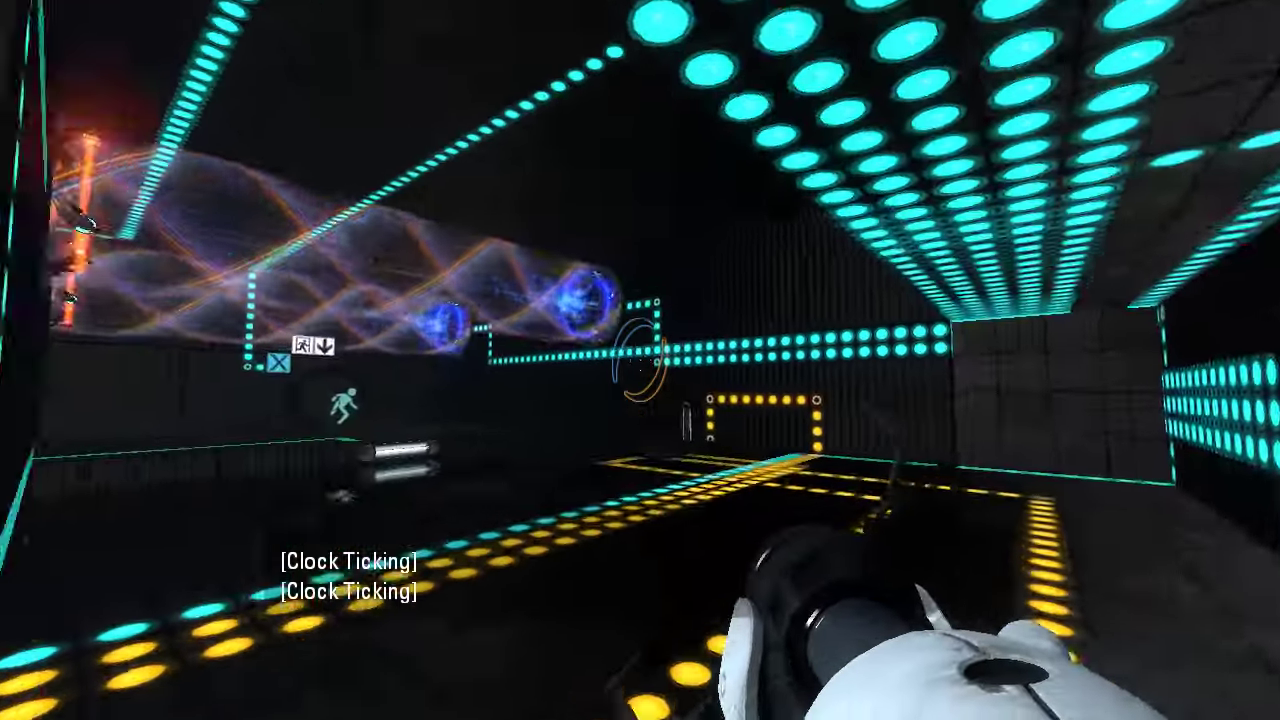
pyautogui.press('w')
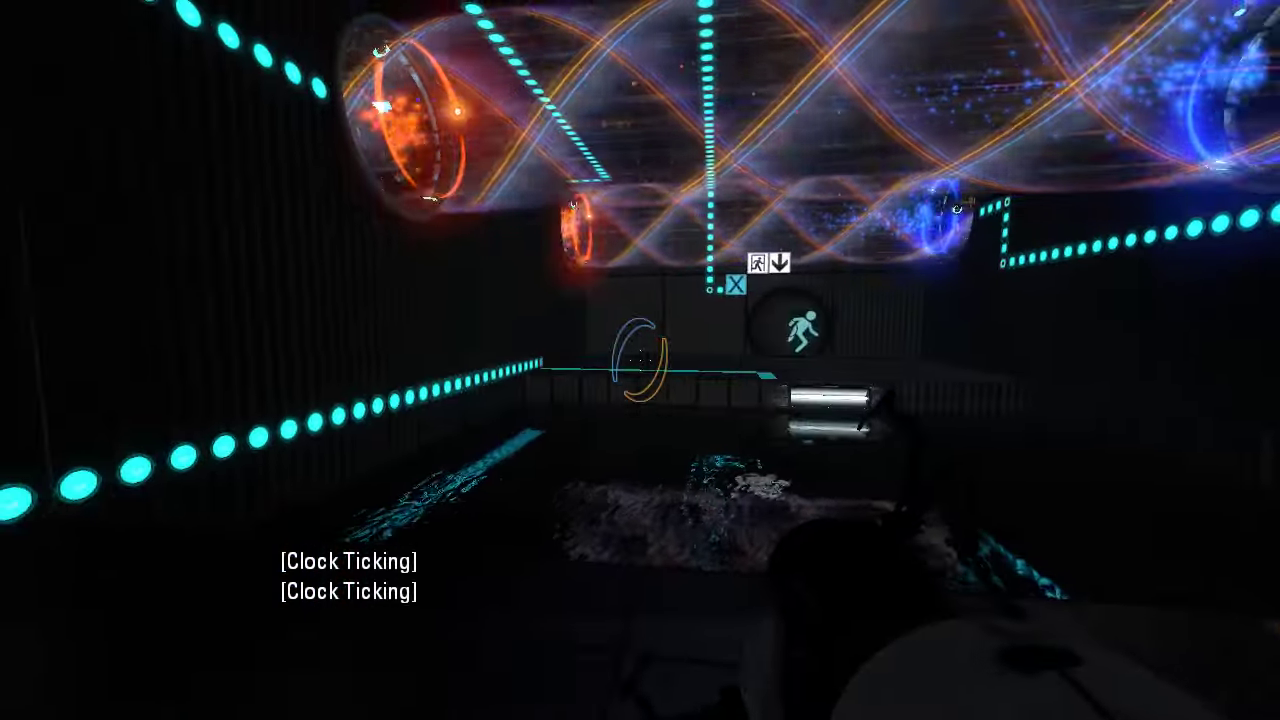
# - Cross the cyan-lit corridor past the orange portal and ride into the excursion funnel
pyautogui.press('w')
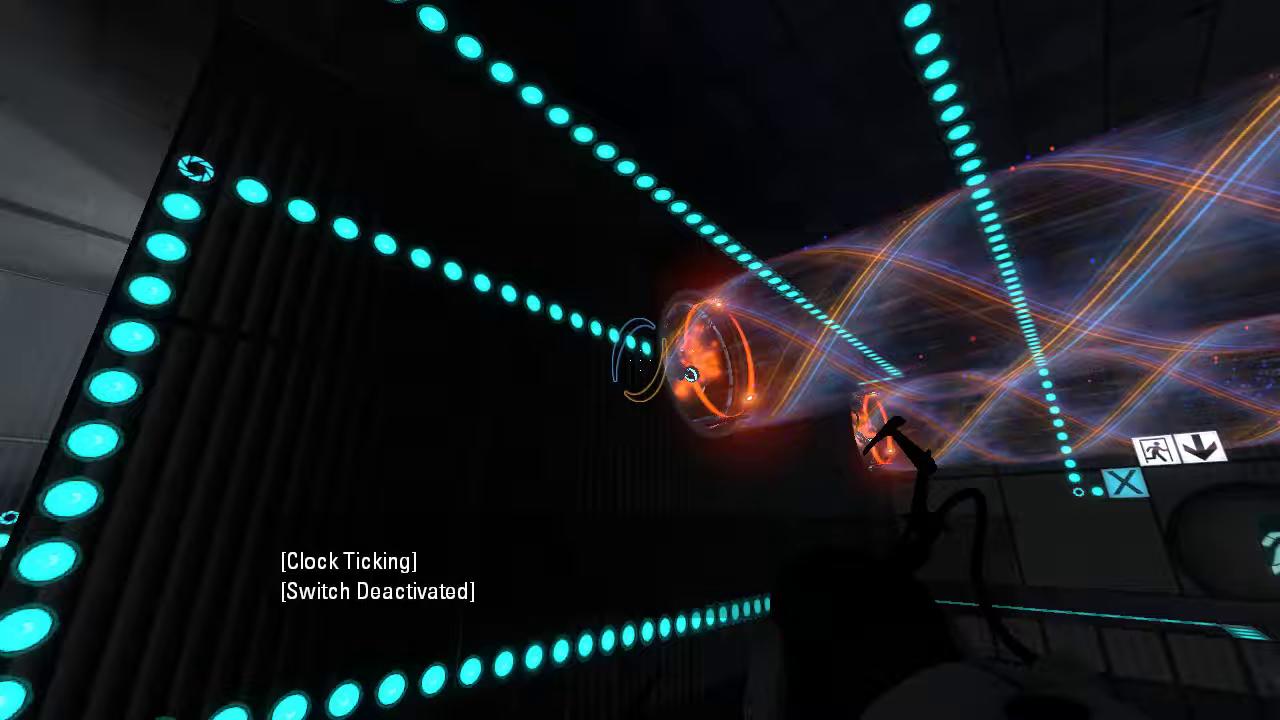
pyautogui.press('w')
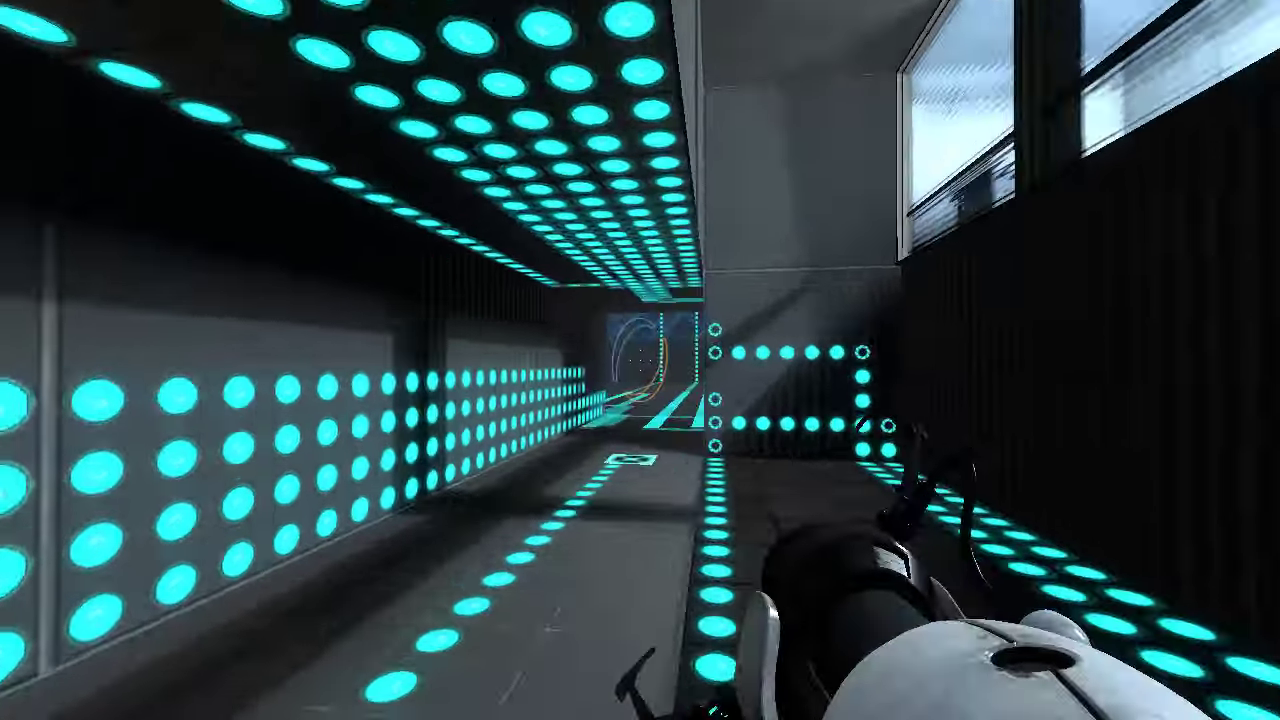
pyautogui.press('w')
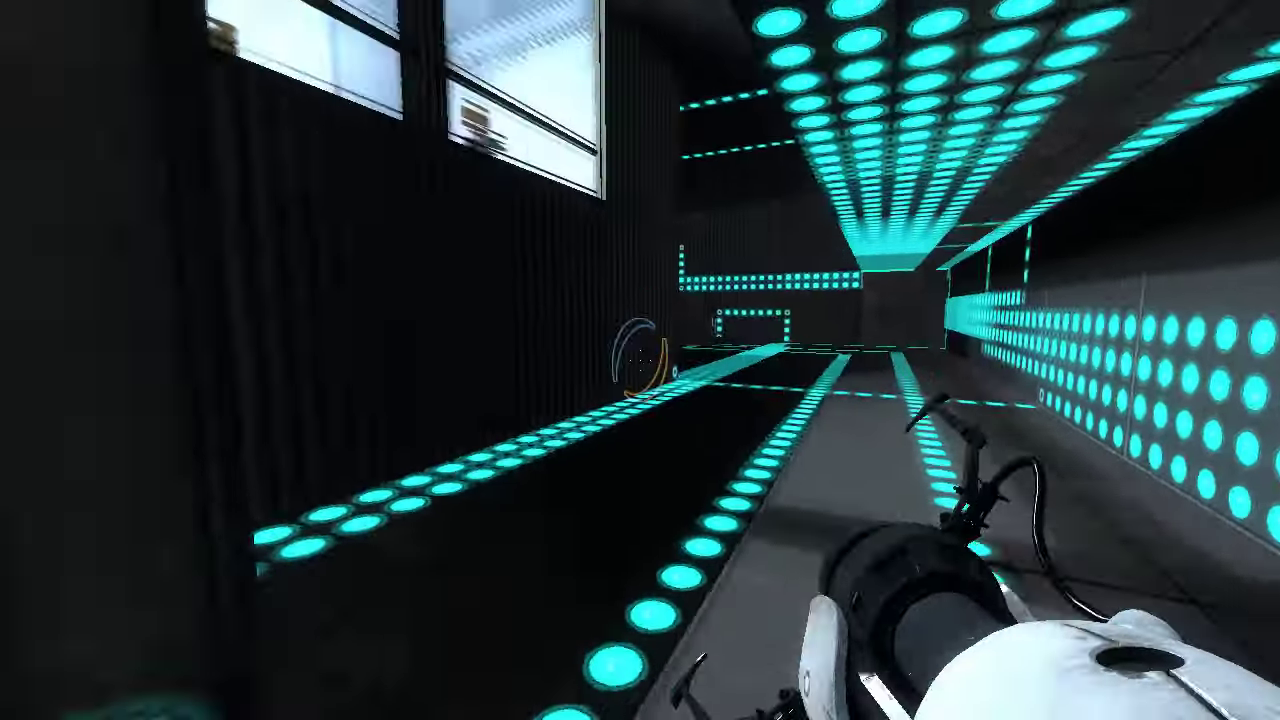
pyautogui.press('w')
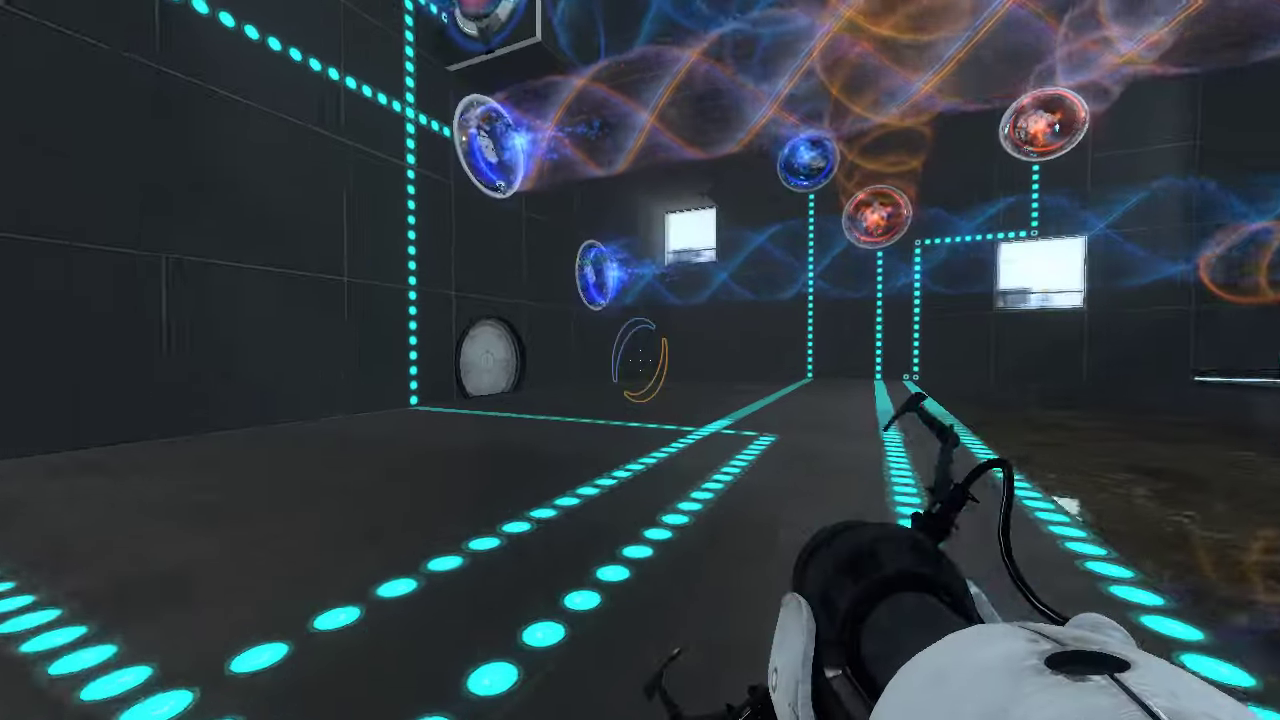
pyautogui.press('w')
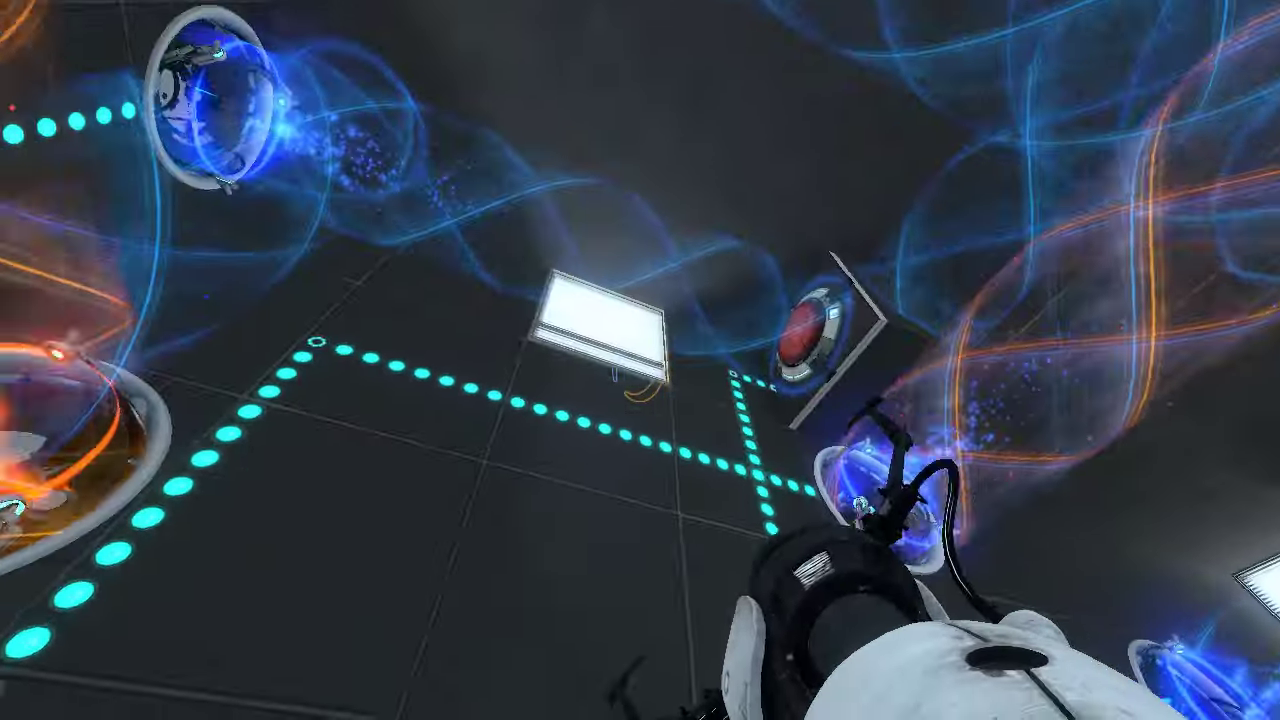
pyautogui.press('w')
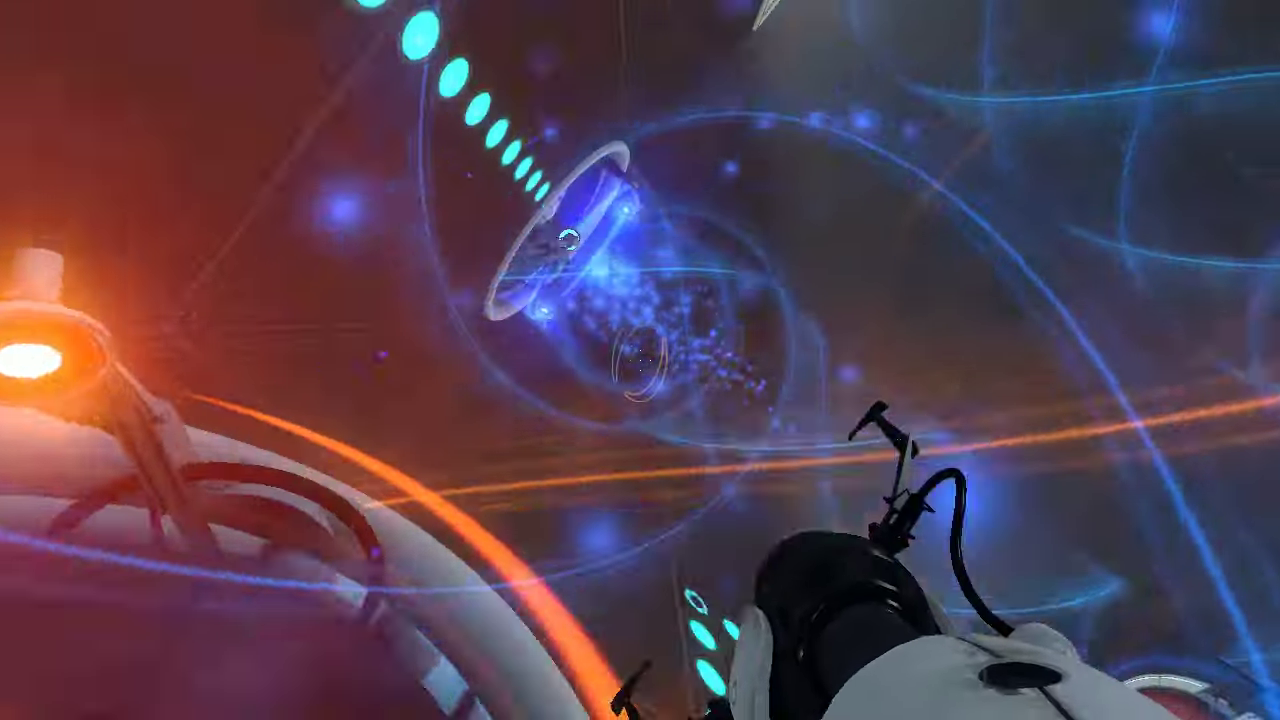
pyautogui.press('w')
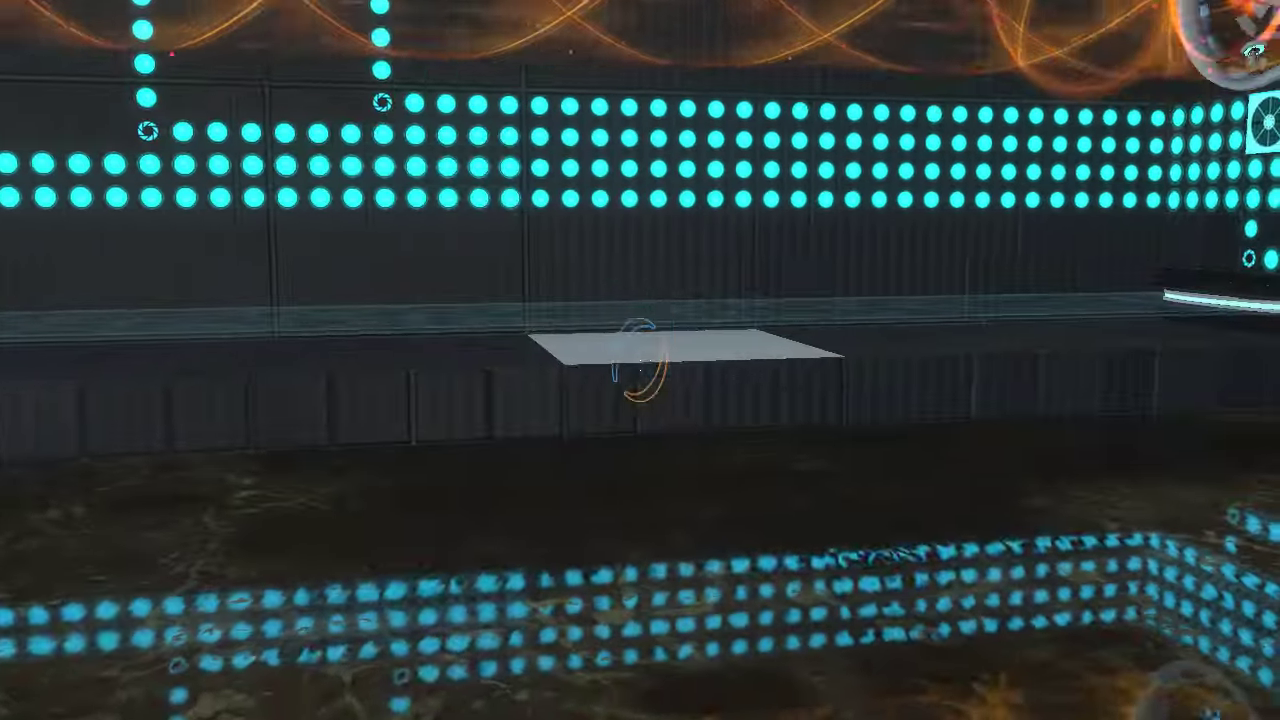
# - Place a blue portal on the panel
pyautogui.rightClick(640, 360)
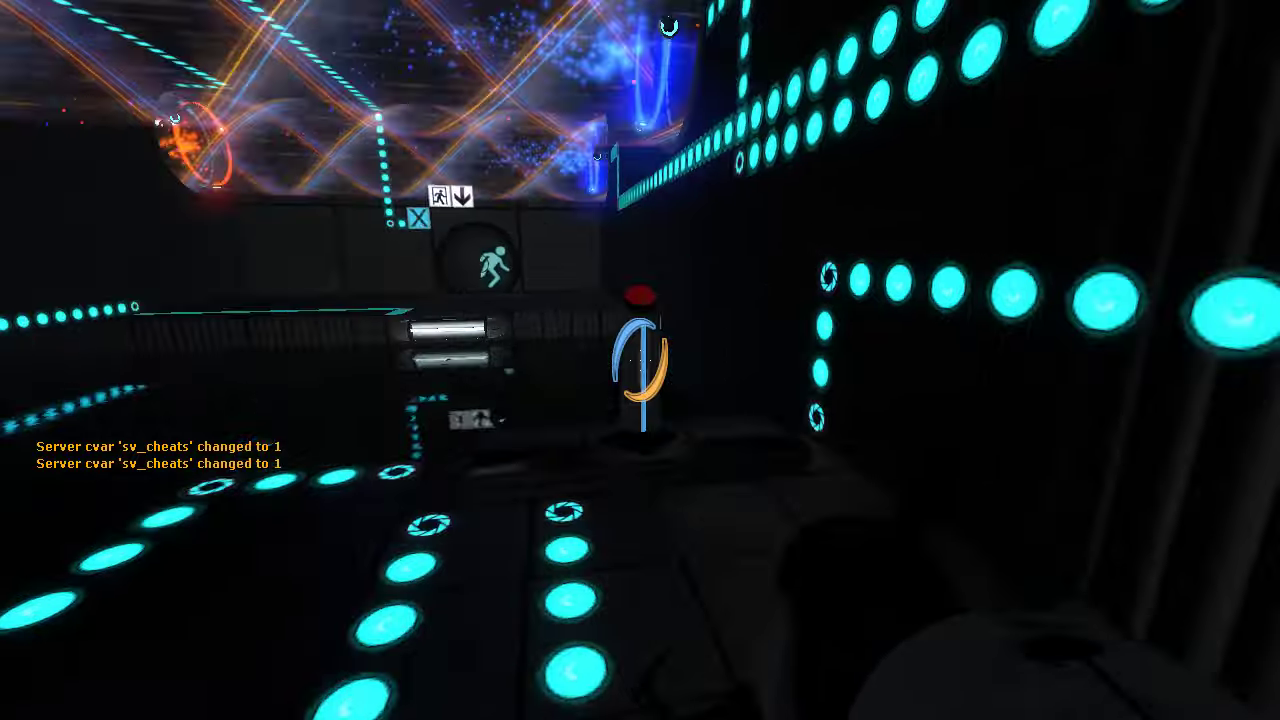
# - Press the red button to open the dropper
pyautogui.press('e')
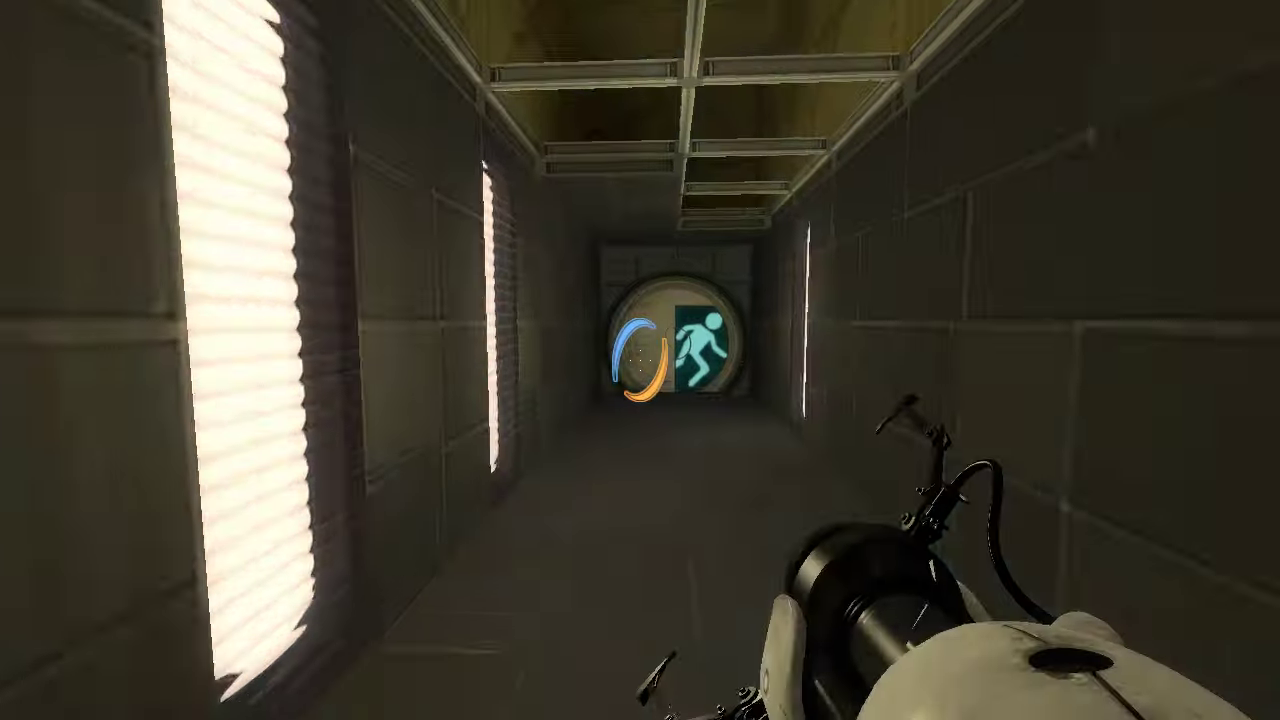
# - Walk through the round exit door and down the corridor into the exit elevator
pyautogui.press('w')
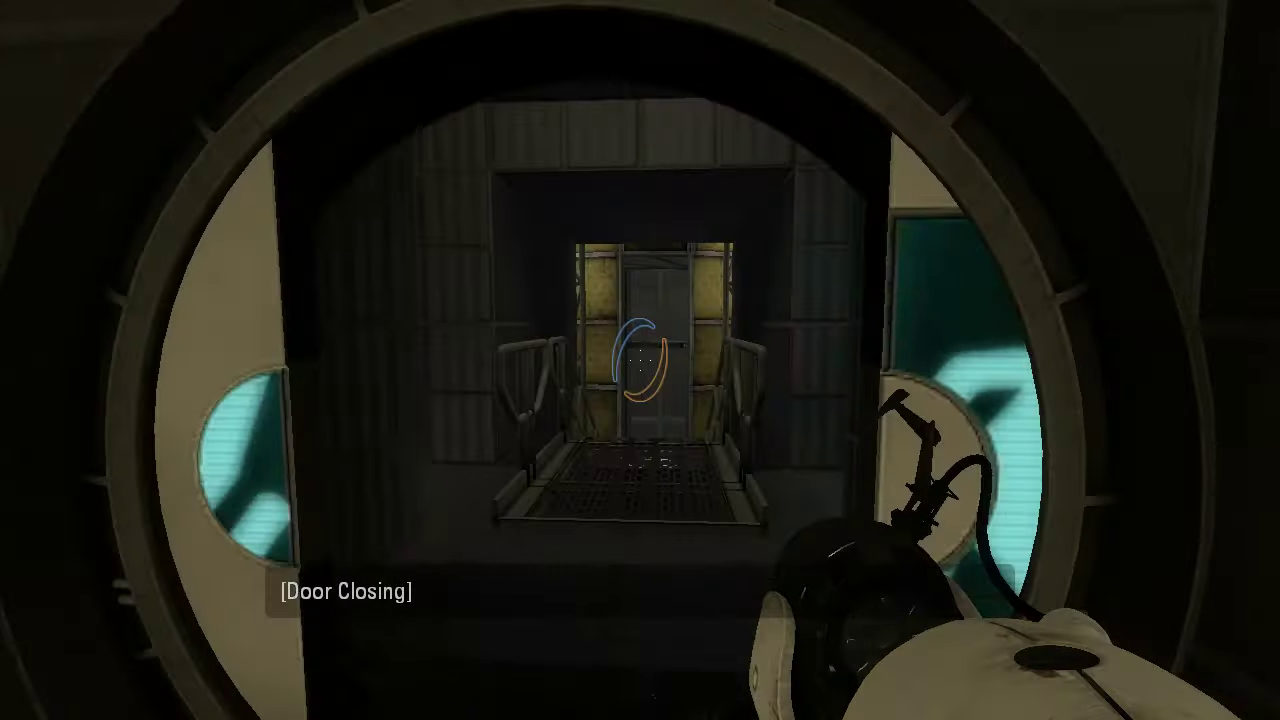
pyautogui.press('w')
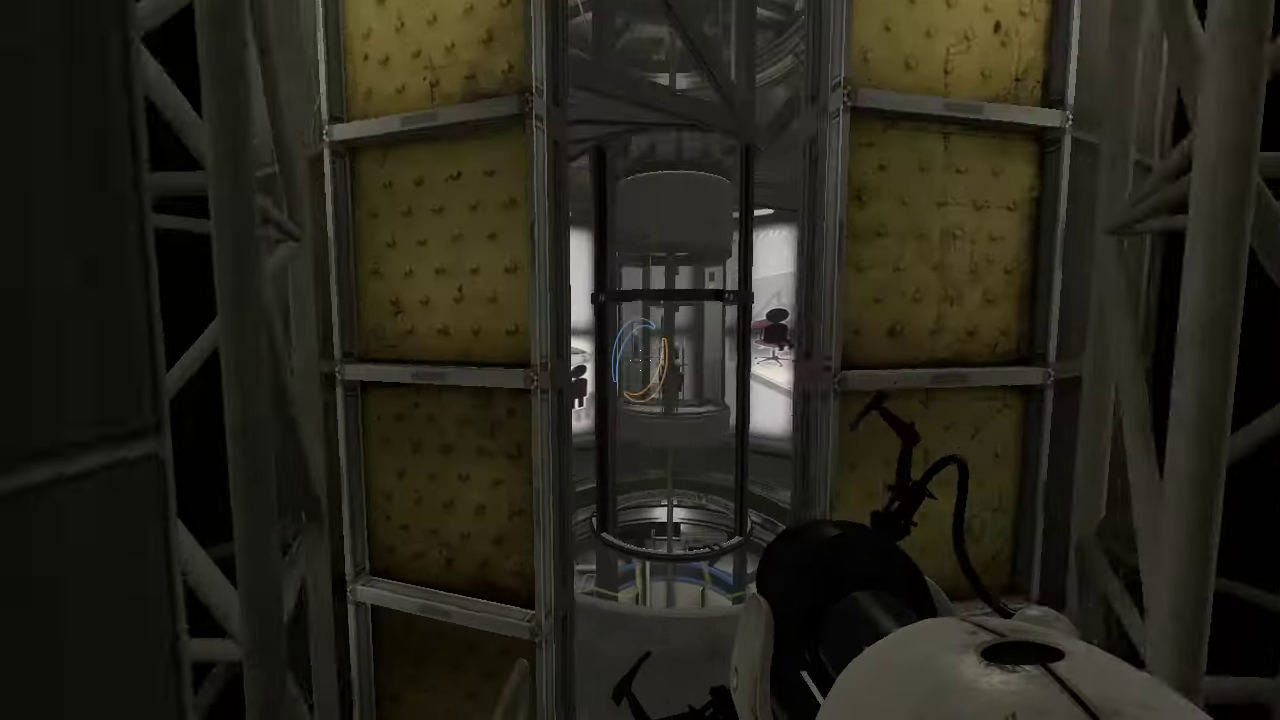
pyautogui.press('w')
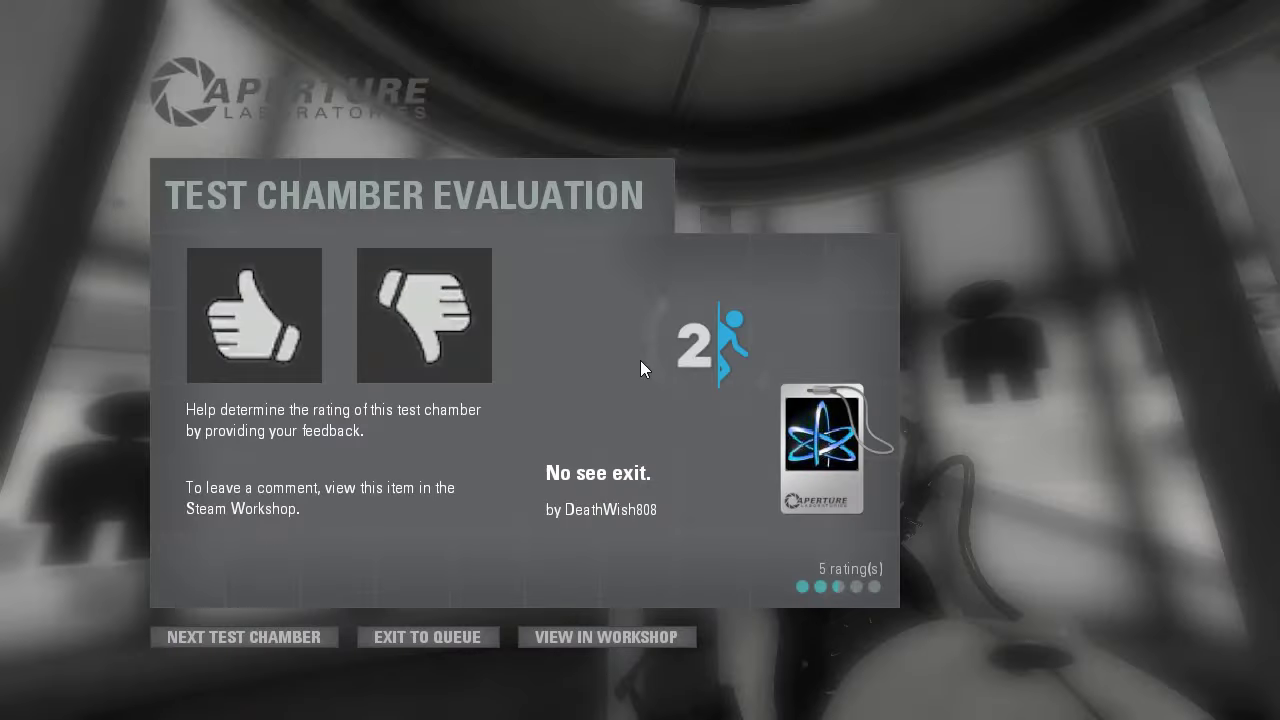
# - Give 'No see exit.' a thumbs-up on the Test Chamber Evaluation screen
pyautogui.click(296, 373)
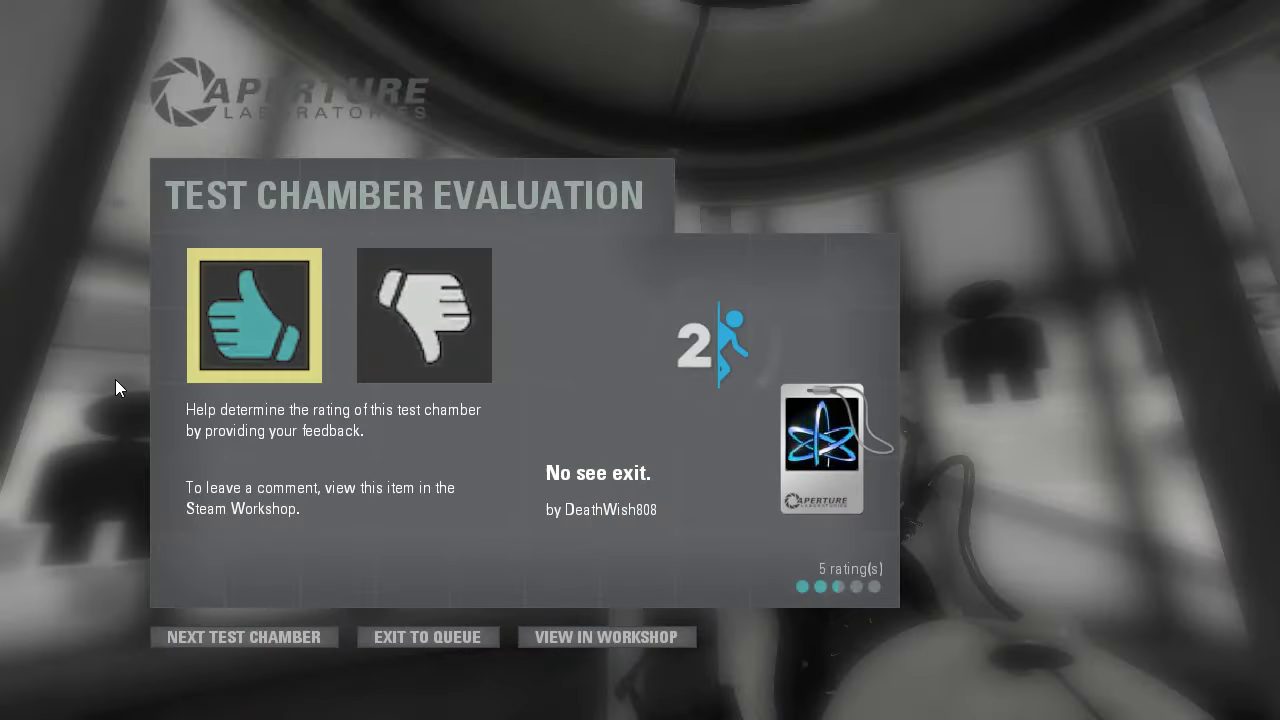